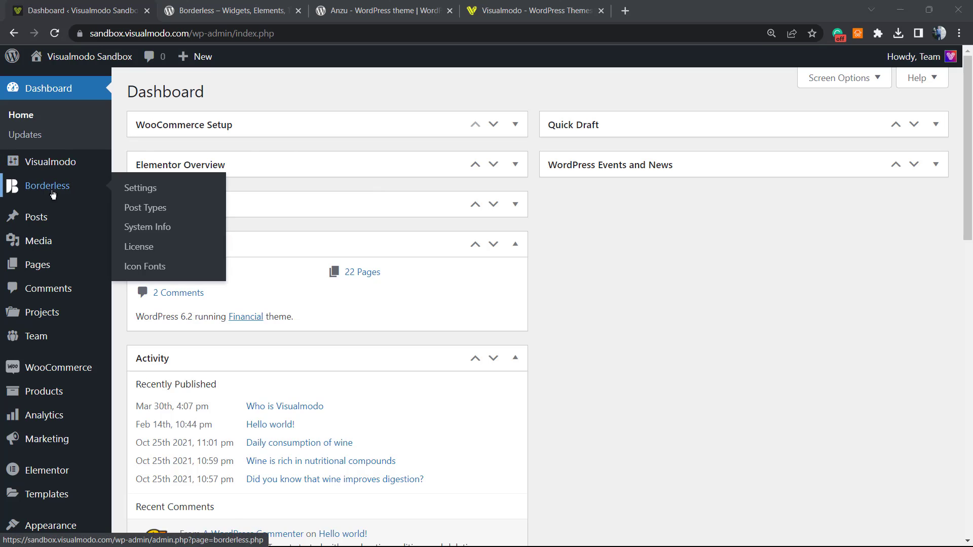
# Search the plugins available to add for "Broken Link Checker for YouTube".
pyautogui.scroll(-1, 66, 215)
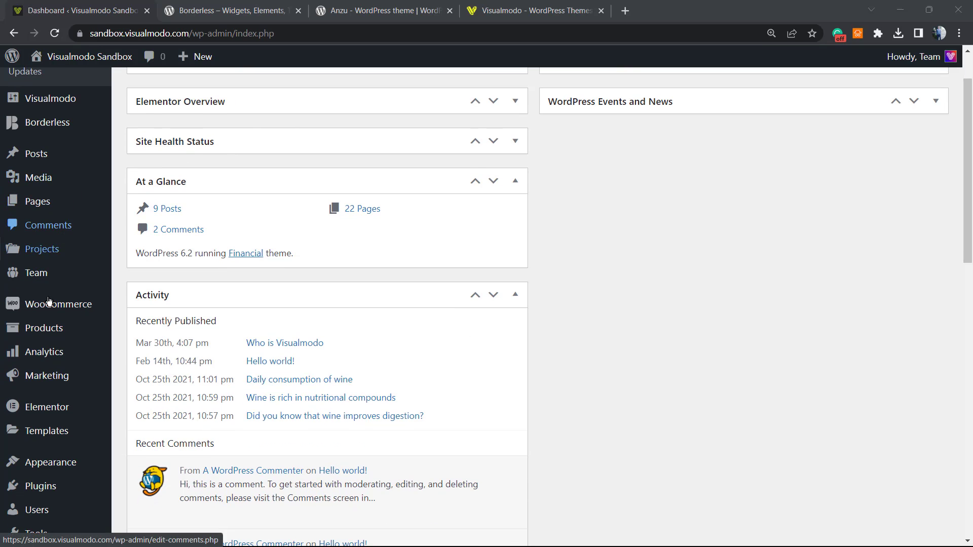
pyautogui.moveTo(37, 464)
pyautogui.moveTo(38, 487)
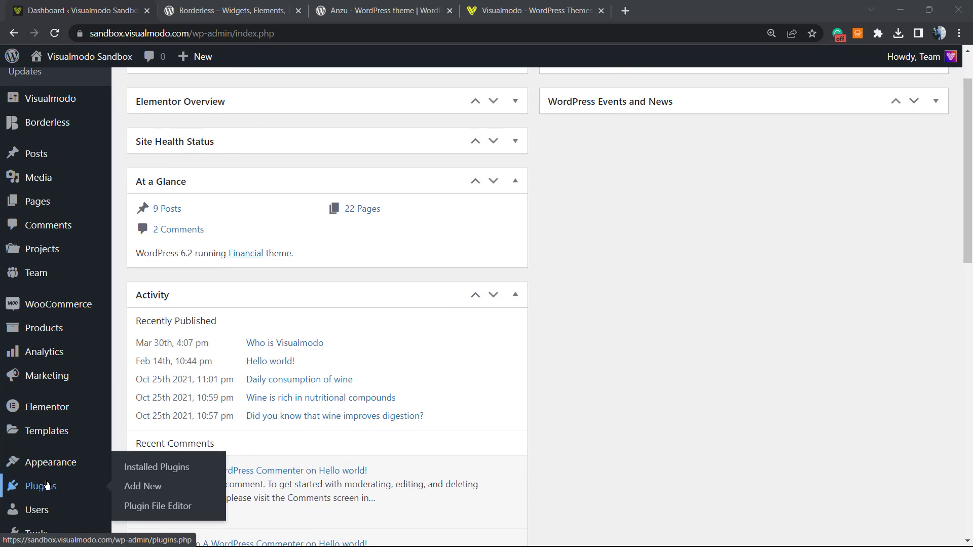
pyautogui.click(138, 488)
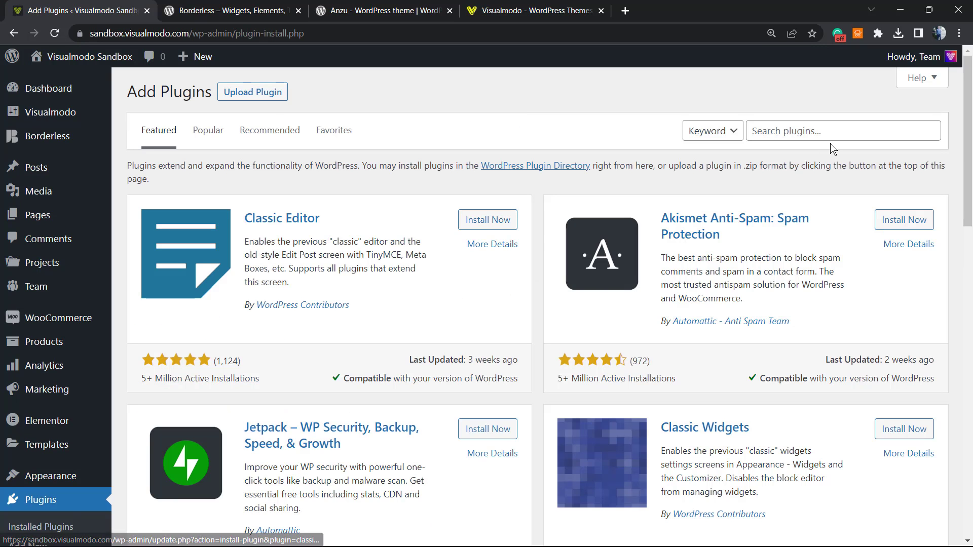
pyautogui.click(787, 131)
pyautogui.write('Broken Link Checker for YouTube')
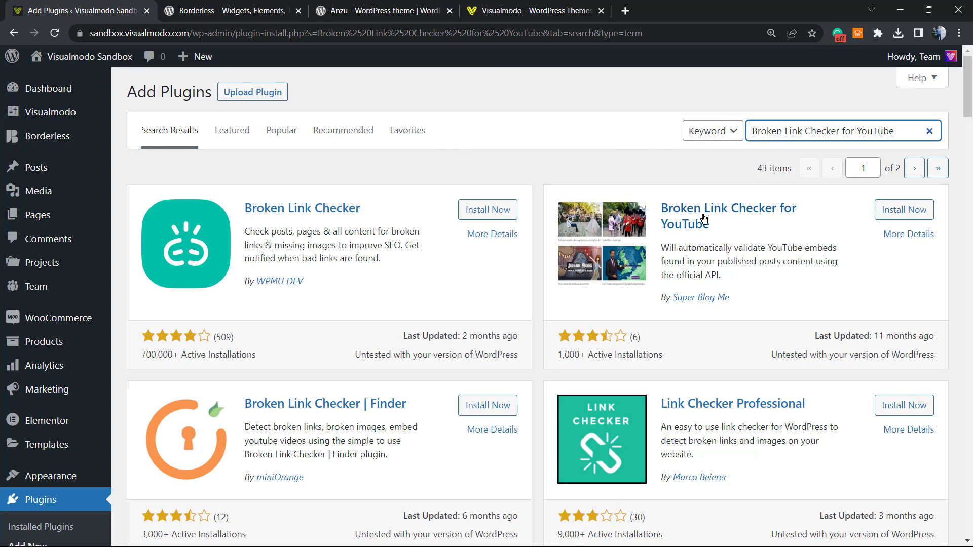
# Install and activate the Broken Link Checker for YouTube plugin by Super Blog Me.
pyautogui.moveTo(709, 224); pyautogui.dragTo(661, 208)
pyautogui.click(740, 224)
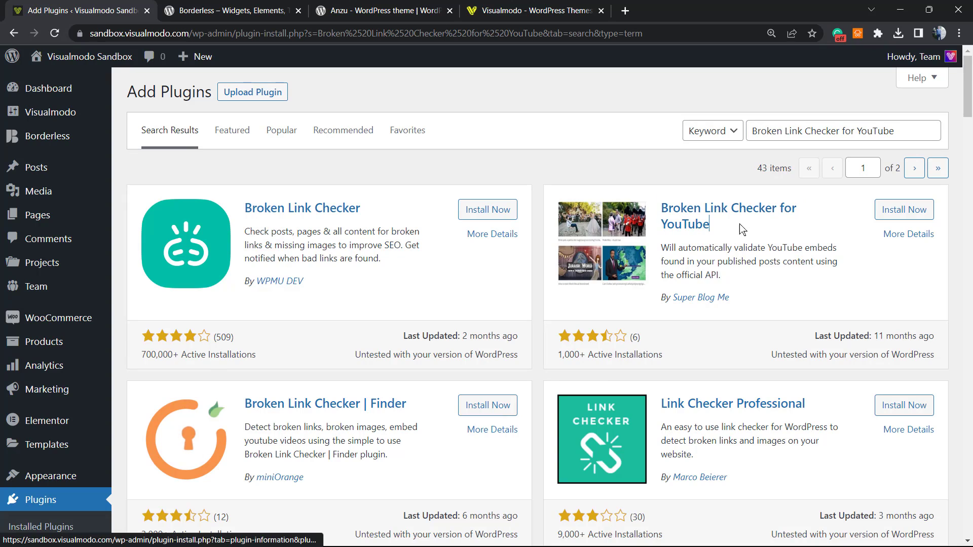
pyautogui.click(893, 210)
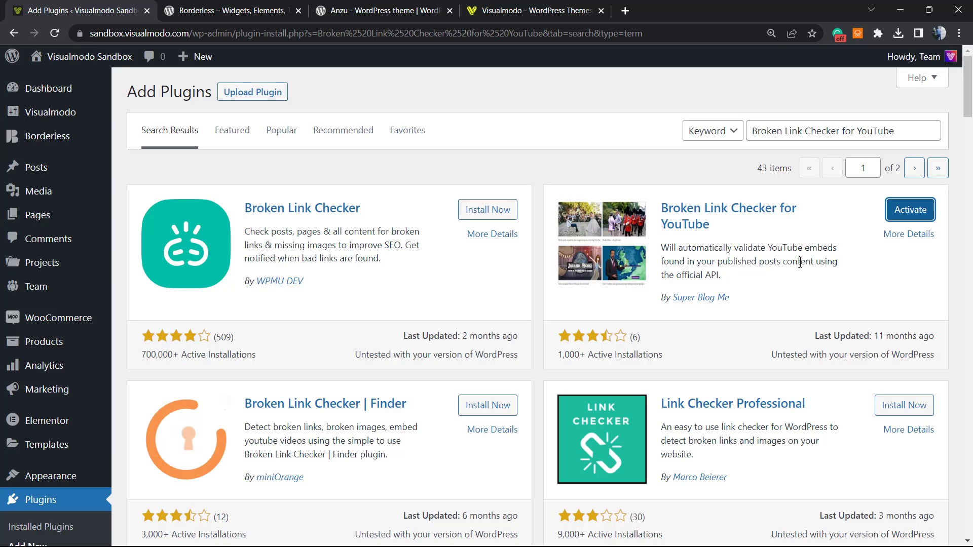
pyautogui.click(910, 210)
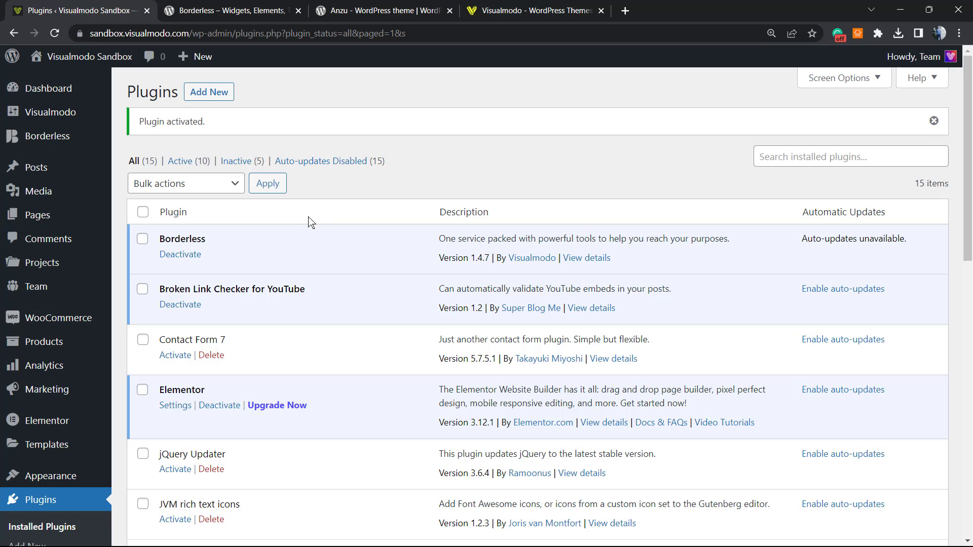
# Open the YouTube Checker tool page of the Broken Link Checker for YouTube plugin.
pyautogui.scroll(-1, 141, 281)
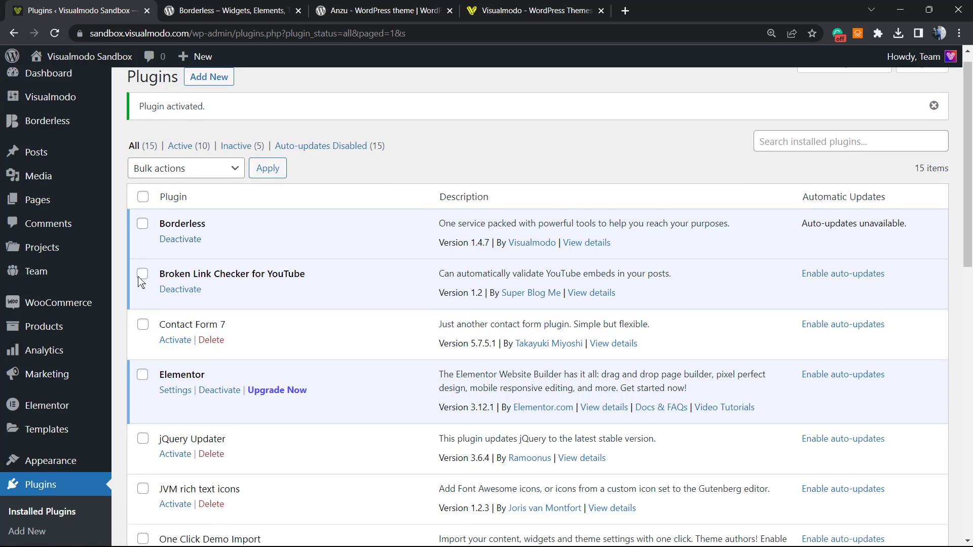
pyautogui.scroll(-5, 142, 279)
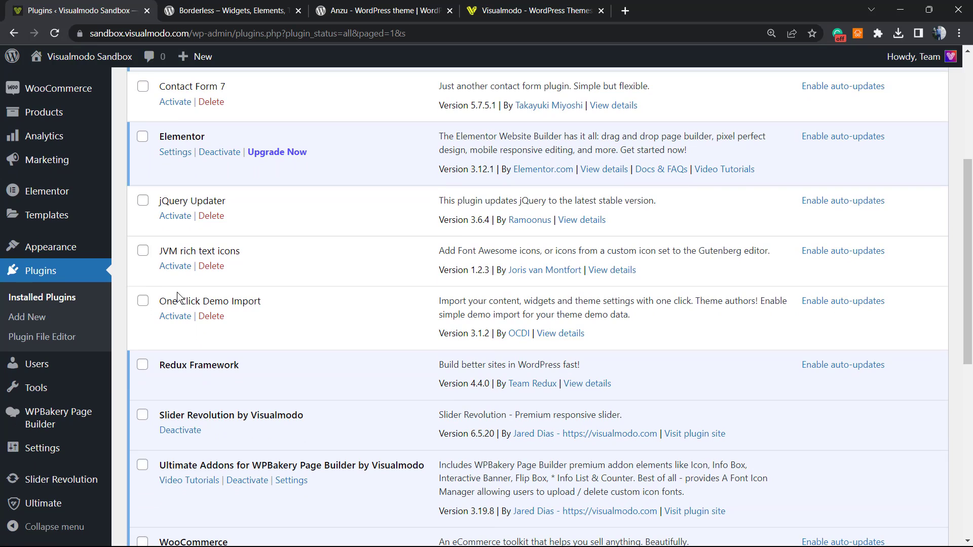
pyautogui.moveTo(55, 361)
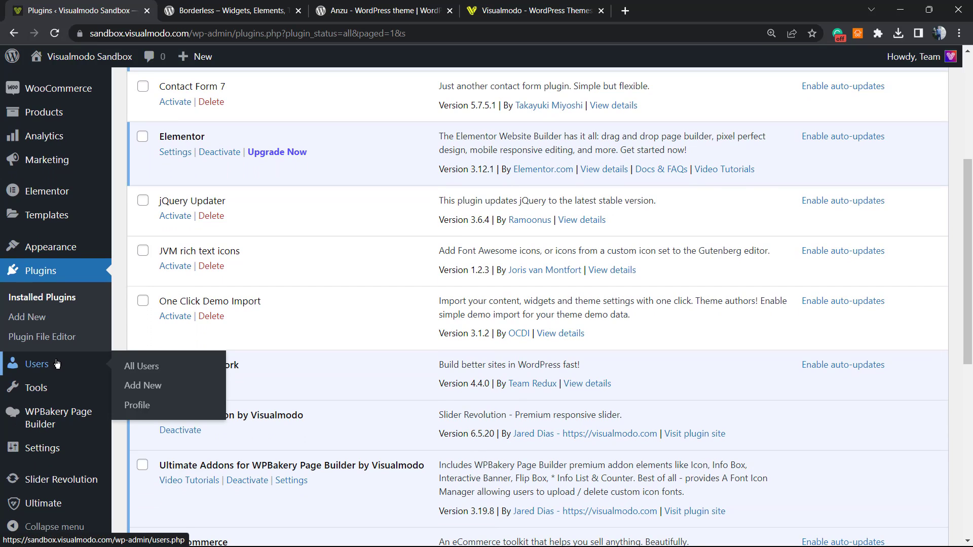
pyautogui.moveTo(50, 385)
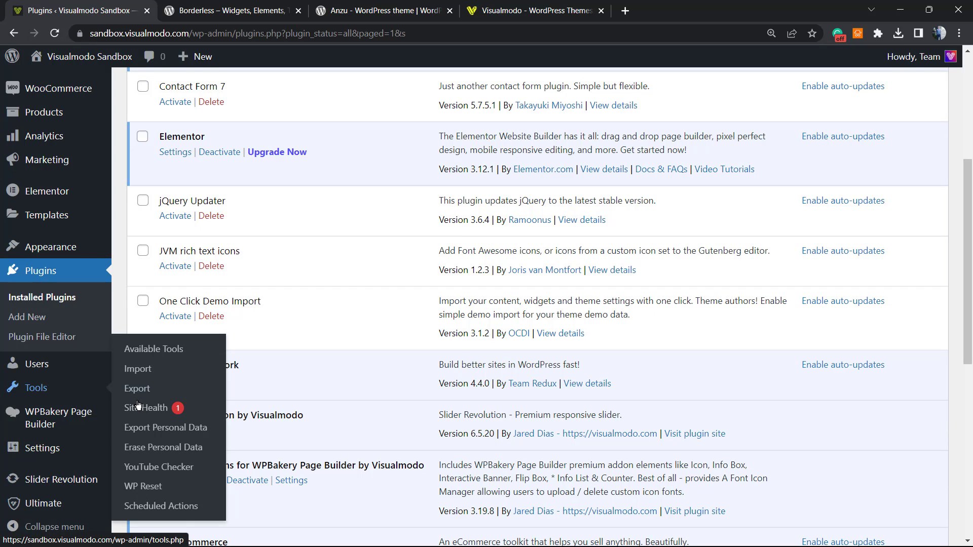
pyautogui.click(152, 471)
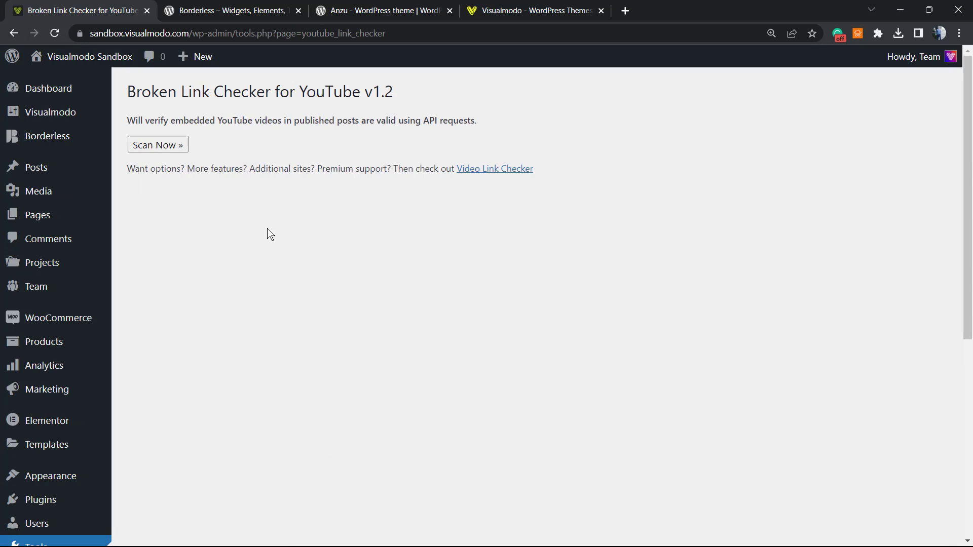
# Enlarge the checker page and scan the published posts for broken YouTube videos.
pyautogui.hotkey('ctrl', '+')
pyautogui.hotkey('ctrl', '+')
pyautogui.hotkey('ctrl', '+')
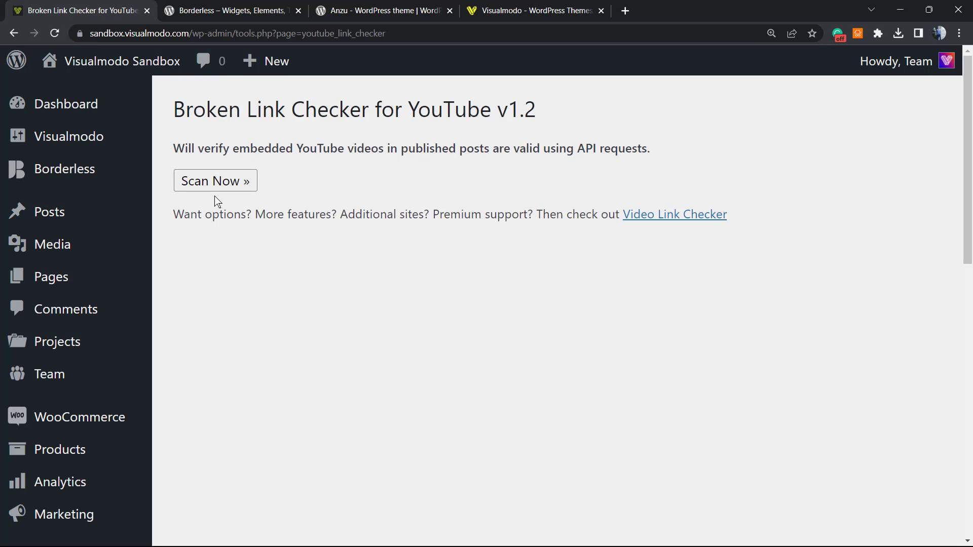
pyautogui.click(223, 184)
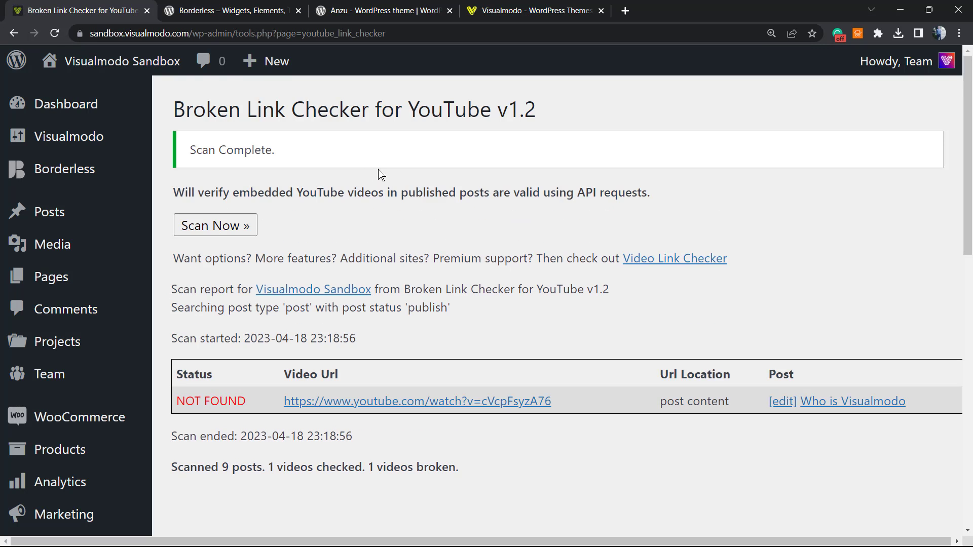
# Review the scan report and open the "Who is Visualmodo" post for editing in a new tab.
pyautogui.scroll(-1, 383, 177)
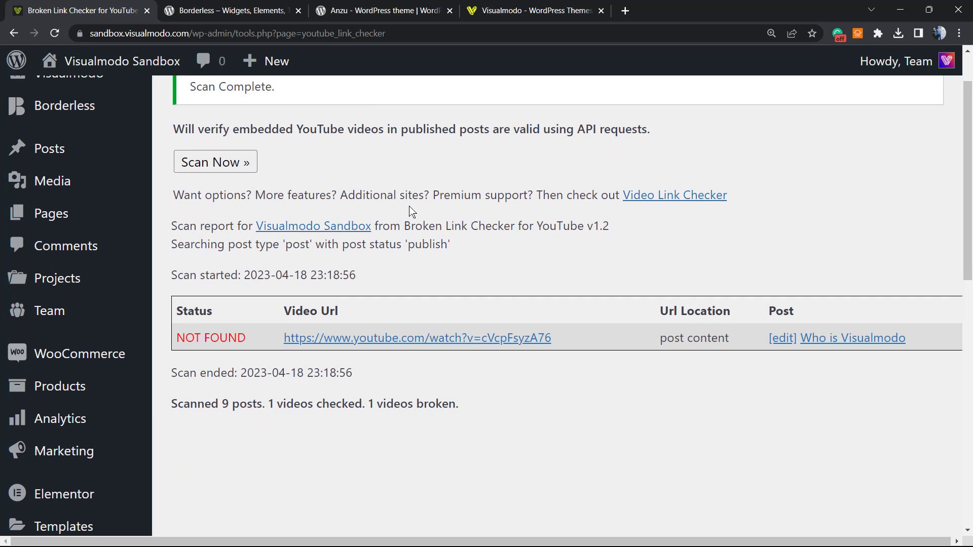
pyautogui.scroll(1, 411, 213)
pyautogui.scroll(-1, 404, 215)
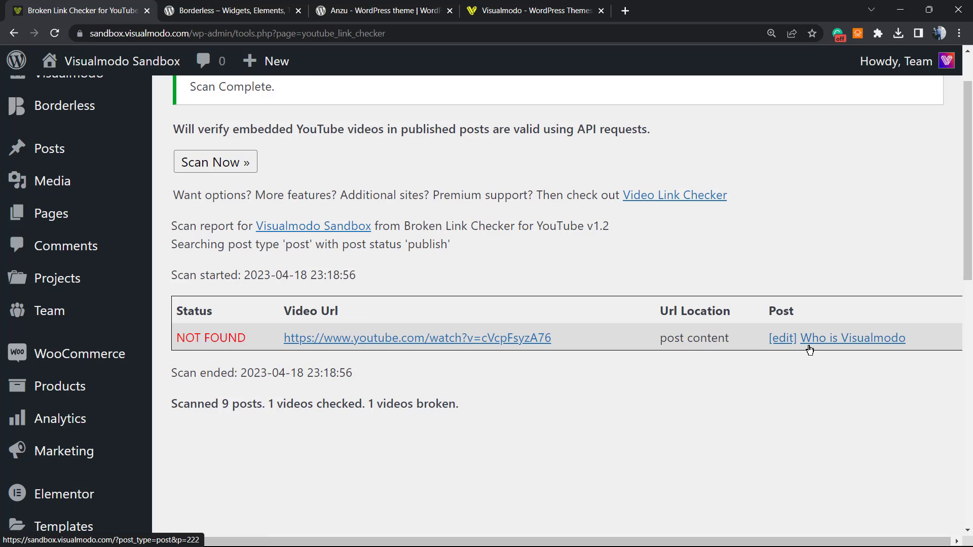
pyautogui.scroll(-2, 774, 344)
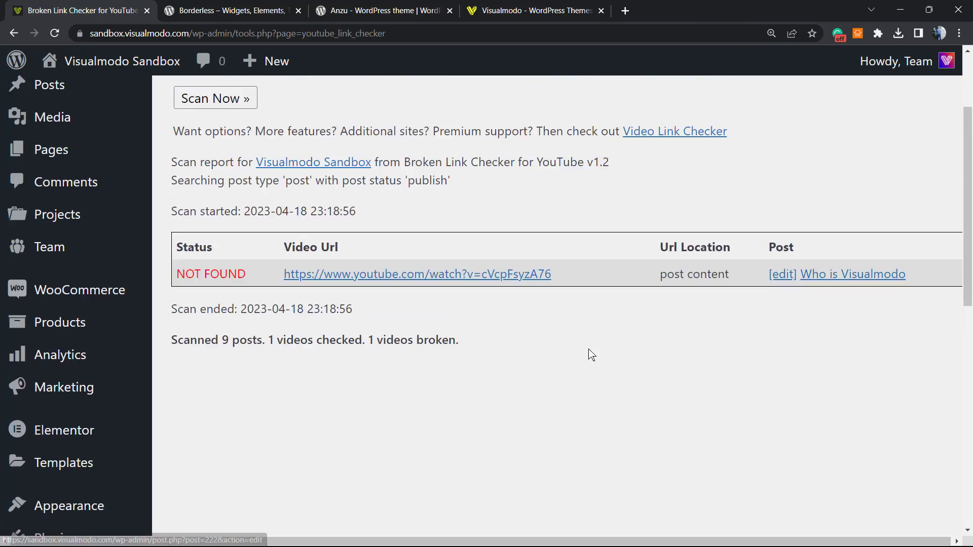
pyautogui.scroll(2, 589, 352)
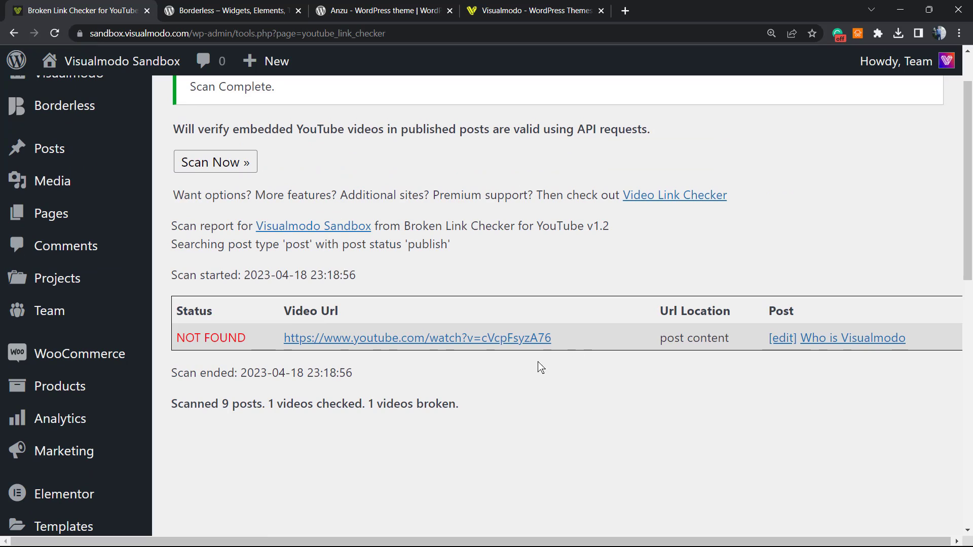
pyautogui.rightClick(789, 343)
pyautogui.click(810, 355)
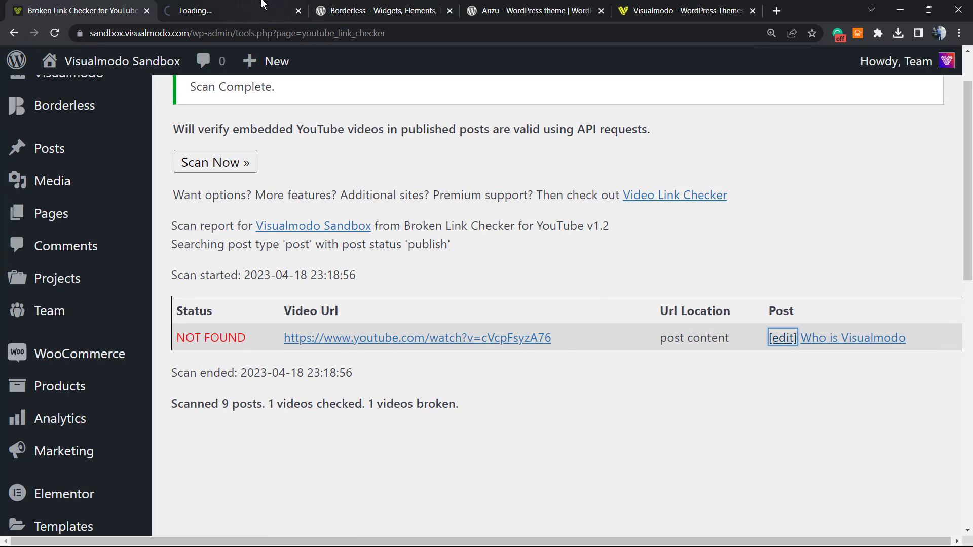
pyautogui.click(267, 7)
pyautogui.click(142, 4)
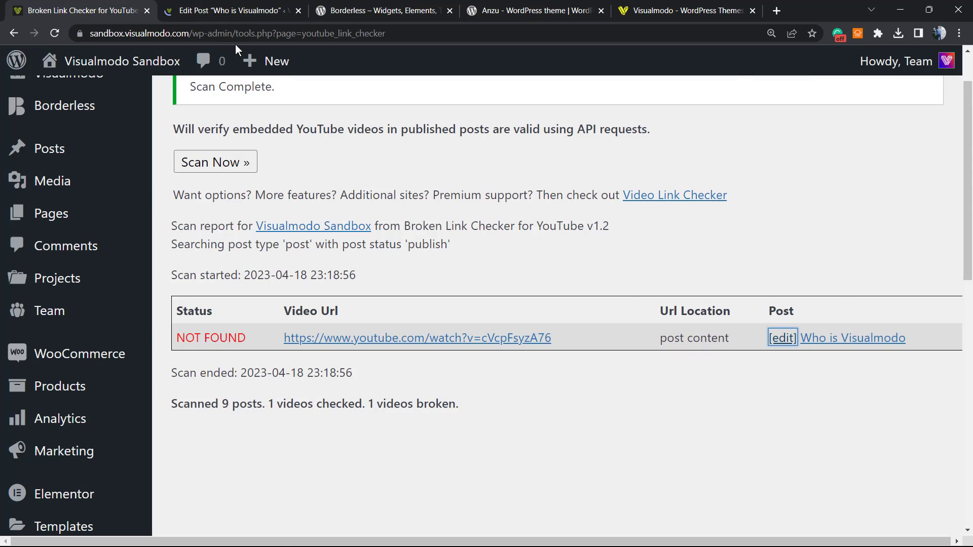
pyautogui.click(230, 3)
# Switch the "Who is Visualmodo" post to the Gutenberg Editor and return to the scan report while it loads.
pyautogui.scroll(-5, 378, 304)
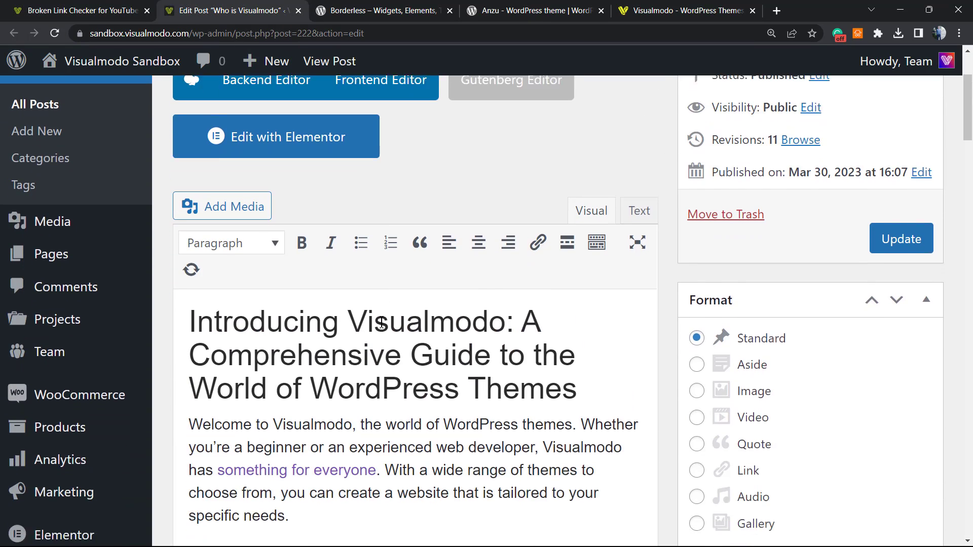
pyautogui.scroll(-2, 377, 309)
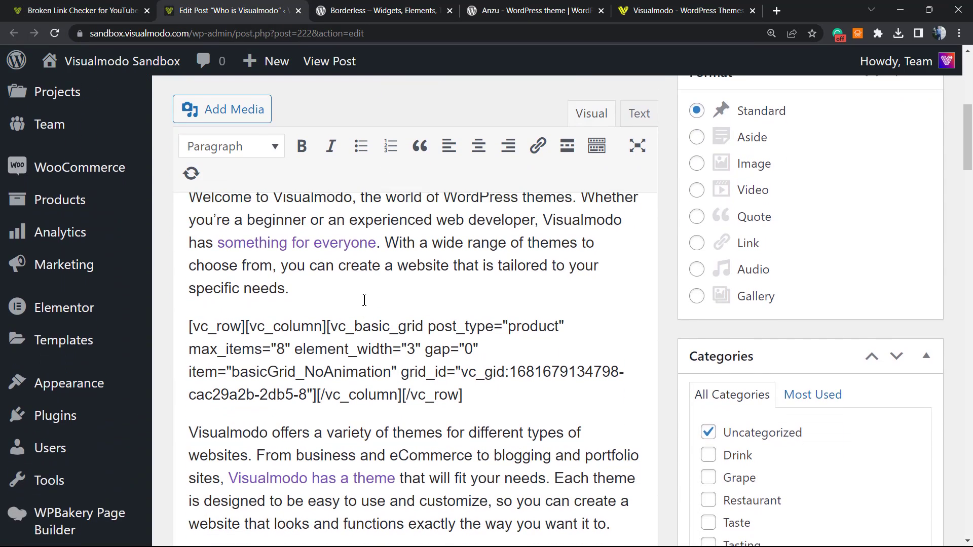
pyautogui.scroll(5, 355, 284)
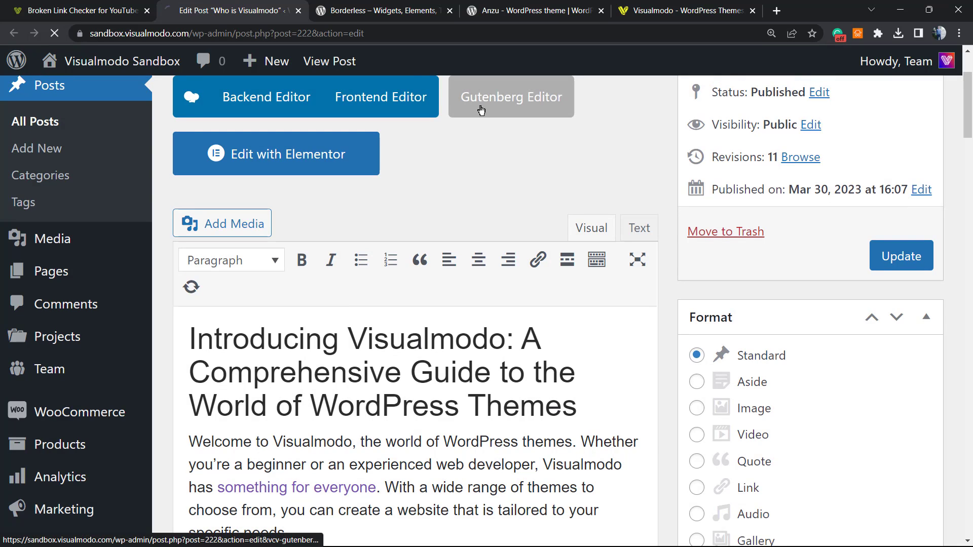
pyautogui.click(482, 109)
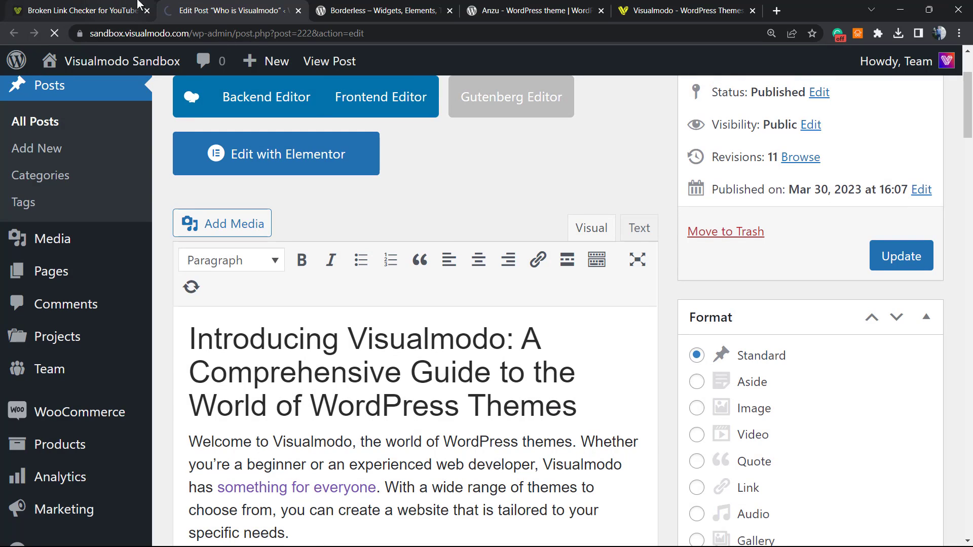
pyautogui.click(123, 6)
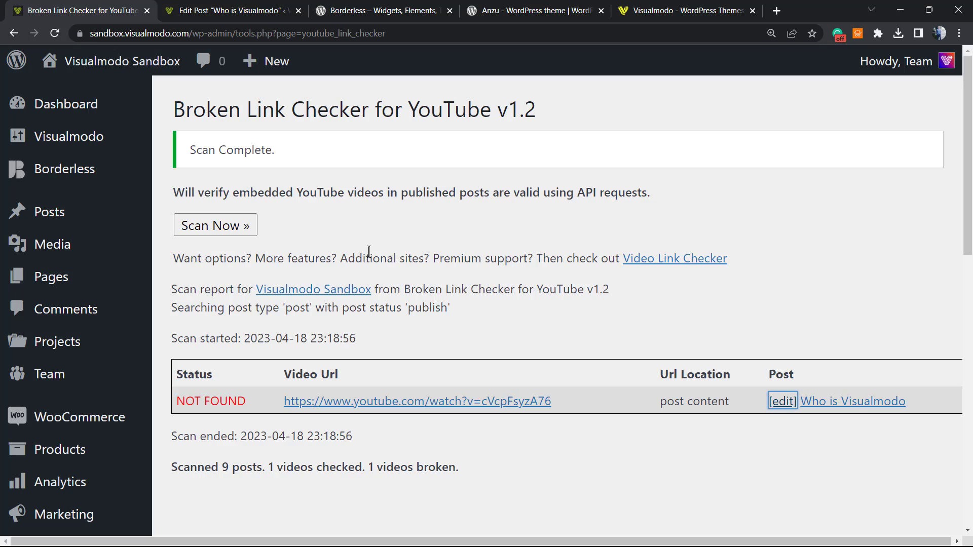
pyautogui.scroll(-1, 364, 262)
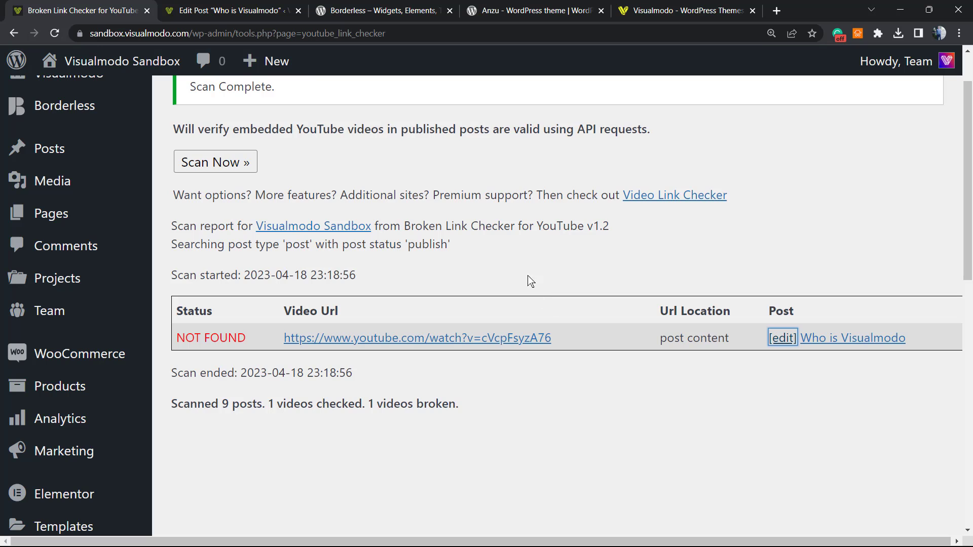
# Open the "something for everyone" link in the post's first paragraph, check its YouTube video against the scan report, and return to the post.
pyautogui.click(235, 10)
pyautogui.scroll(-3, 382, 168)
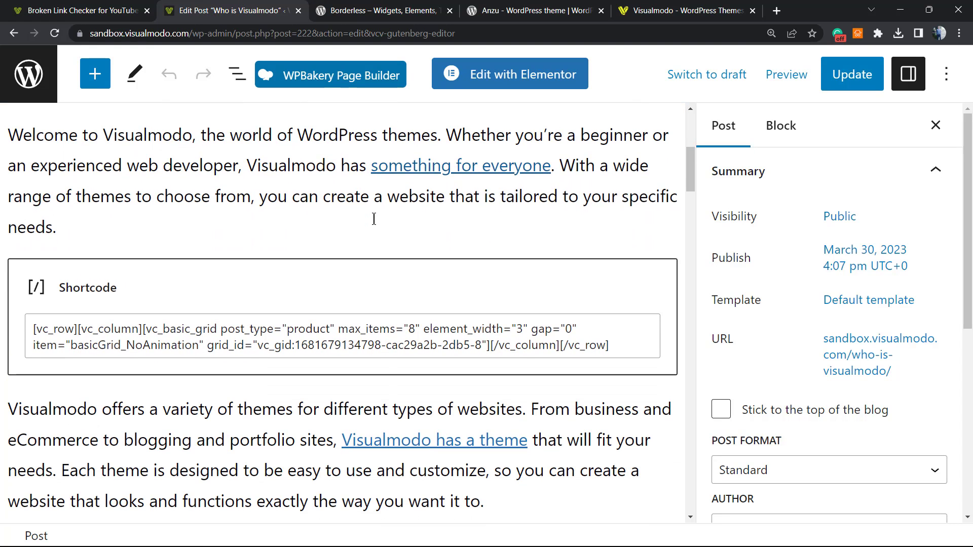
pyautogui.click(421, 166)
pyautogui.click(382, 201)
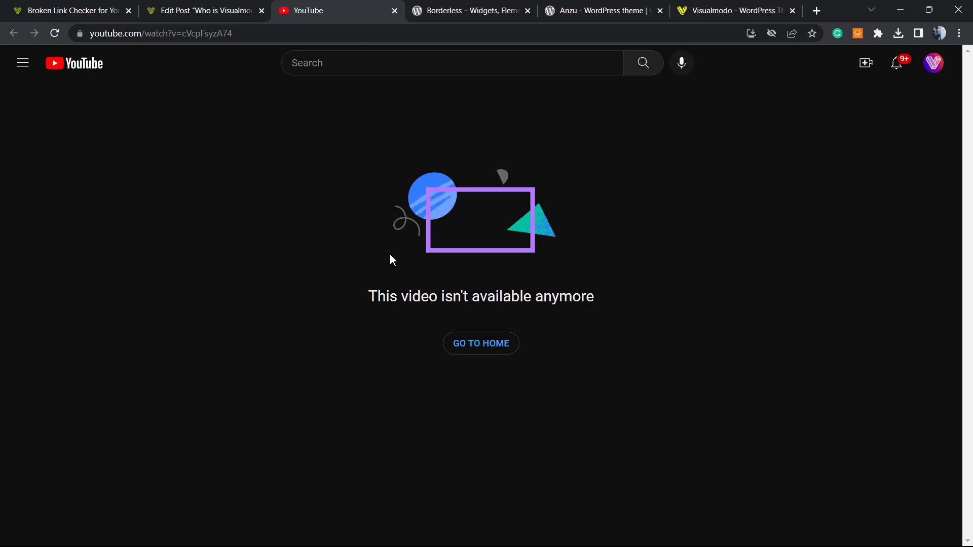
pyautogui.tripleClick(373, 294)
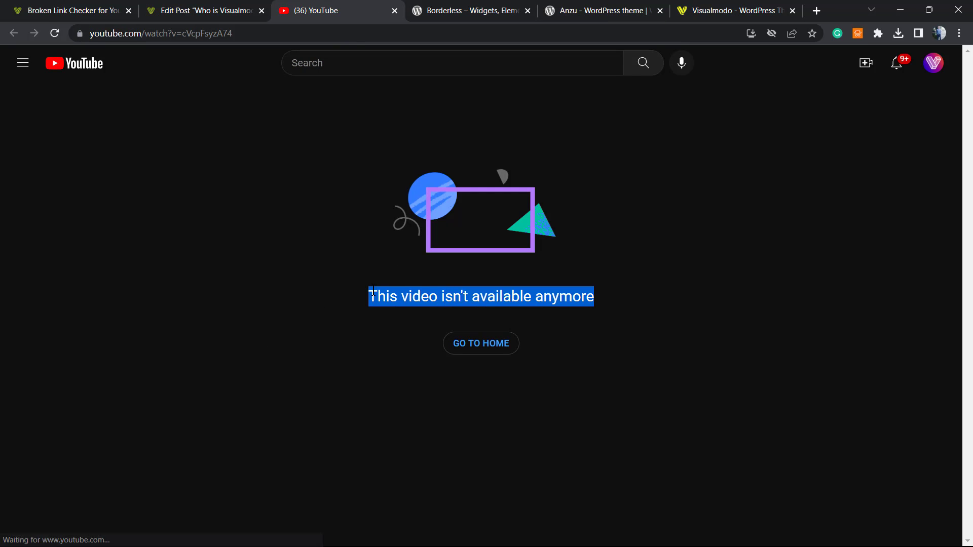
pyautogui.click(240, 4)
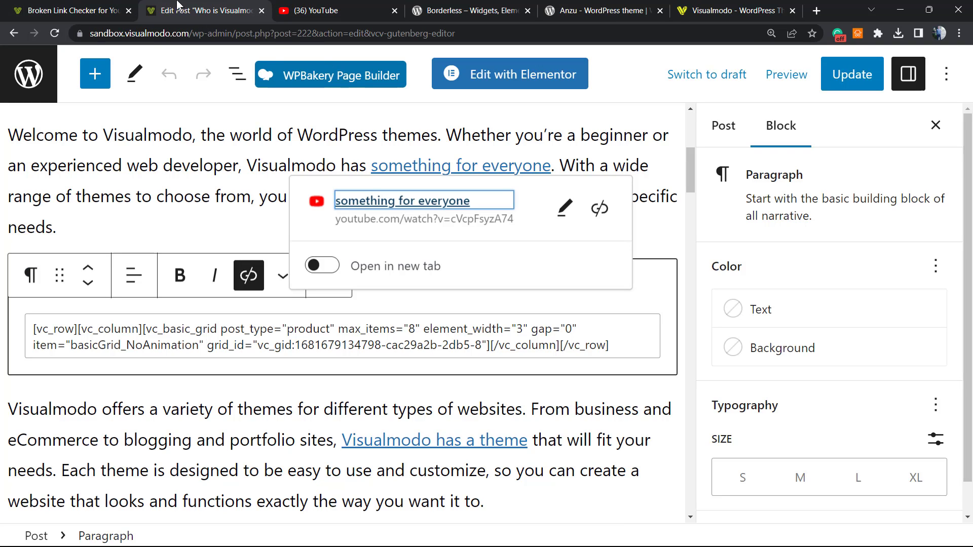
pyautogui.click(111, 8)
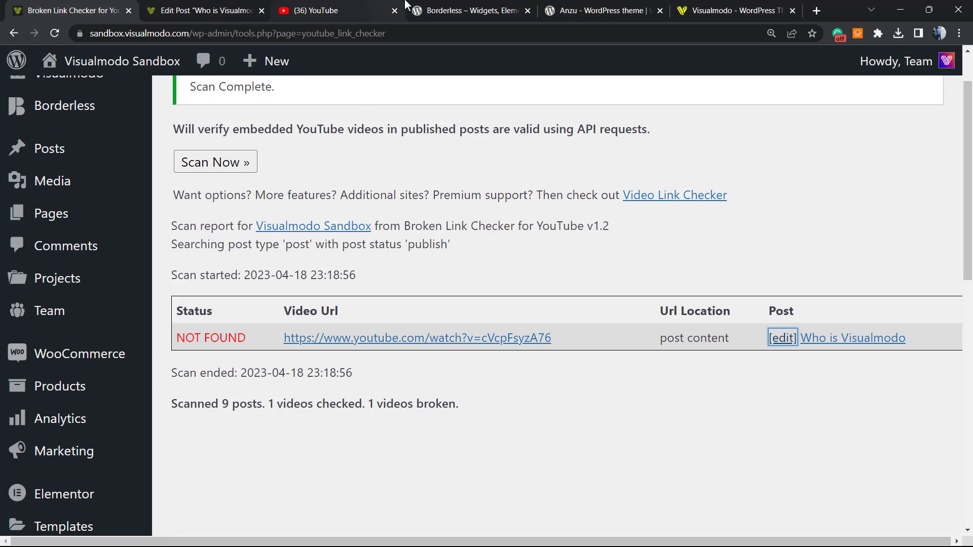
pyautogui.click(333, 6)
pyautogui.click(253, 7)
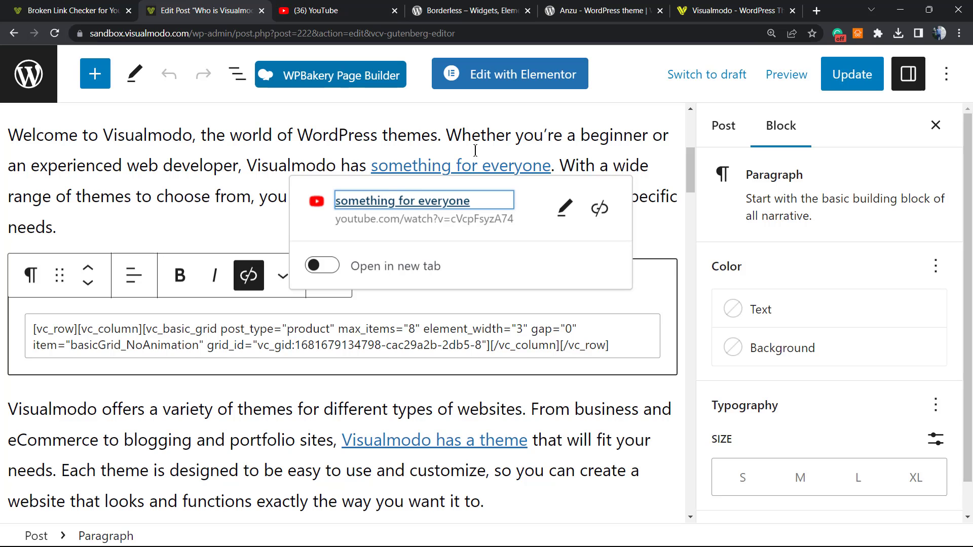
# Remove the link from "something for everyone" in the post's first paragraph and save the post.
pyautogui.scroll(-2, 451, 160)
pyautogui.scroll(2, 317, 208)
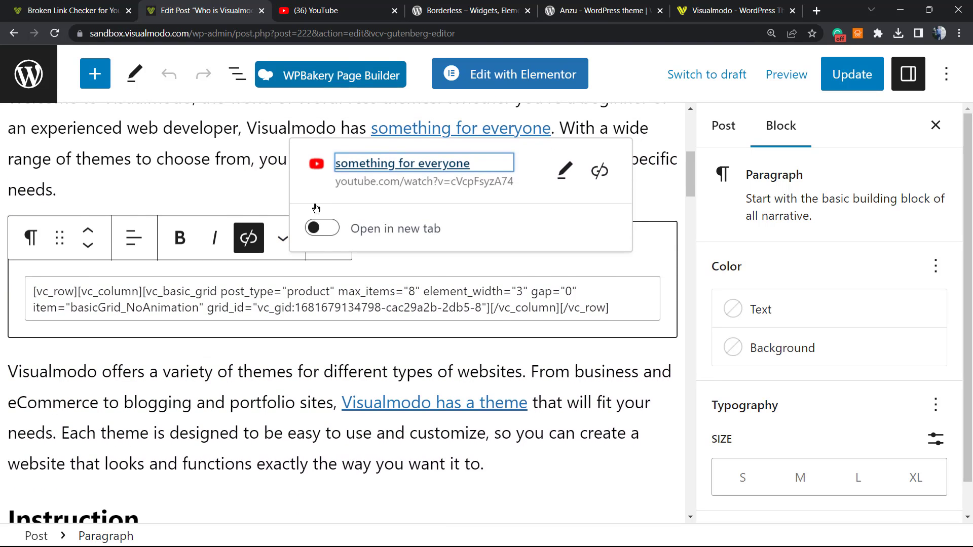
pyautogui.click(310, 161)
pyautogui.click(409, 166)
pyautogui.scroll(-5, 259, 274)
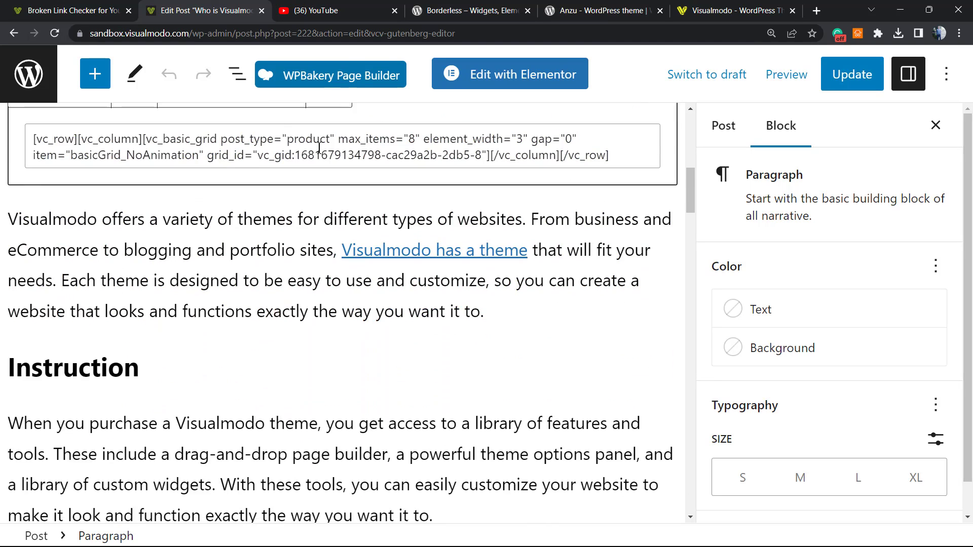
pyautogui.scroll(5, 259, 274)
pyautogui.click(249, 147)
pyautogui.hotkey('ctrl', 's')
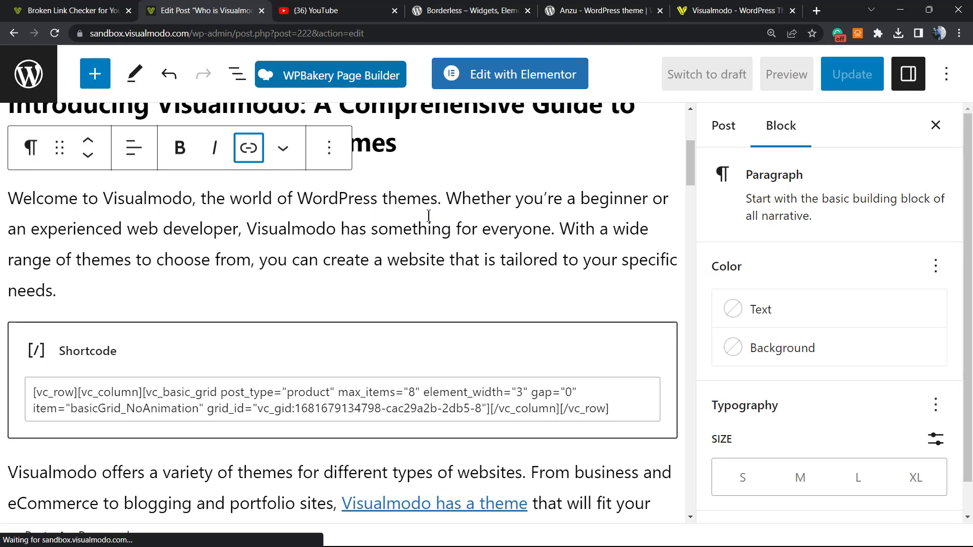
# Delete the broken YouTube embed block below the paragraph about support options and update the post.
pyautogui.click(841, 76)
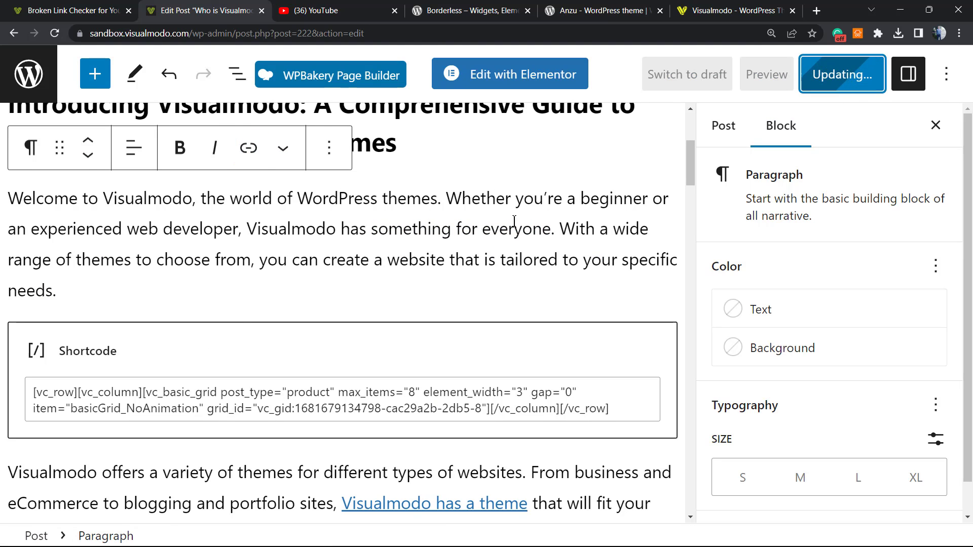
pyautogui.scroll(-5, 343, 286)
pyautogui.scroll(-10, 343, 281)
pyautogui.scroll(1, 330, 279)
pyautogui.click(331, 279)
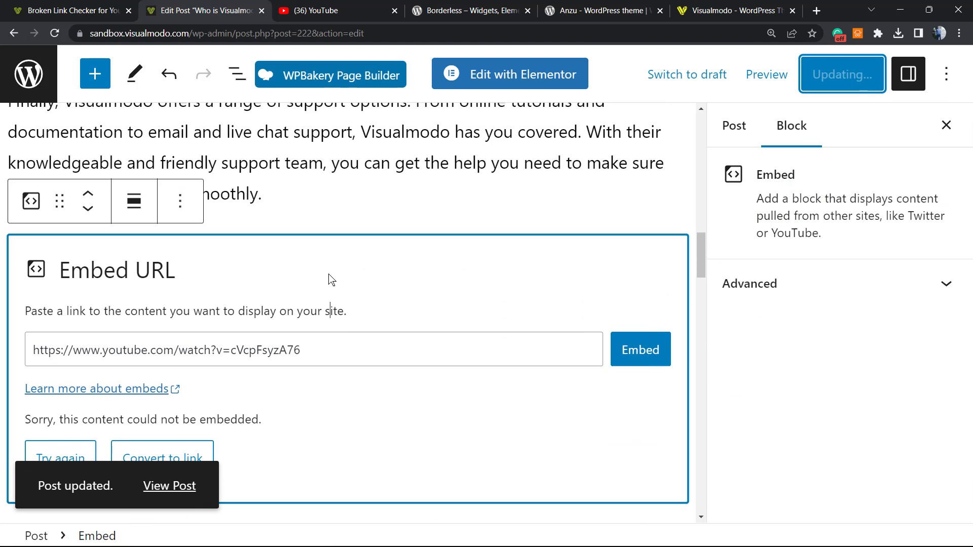
pyautogui.press('BackSpace')
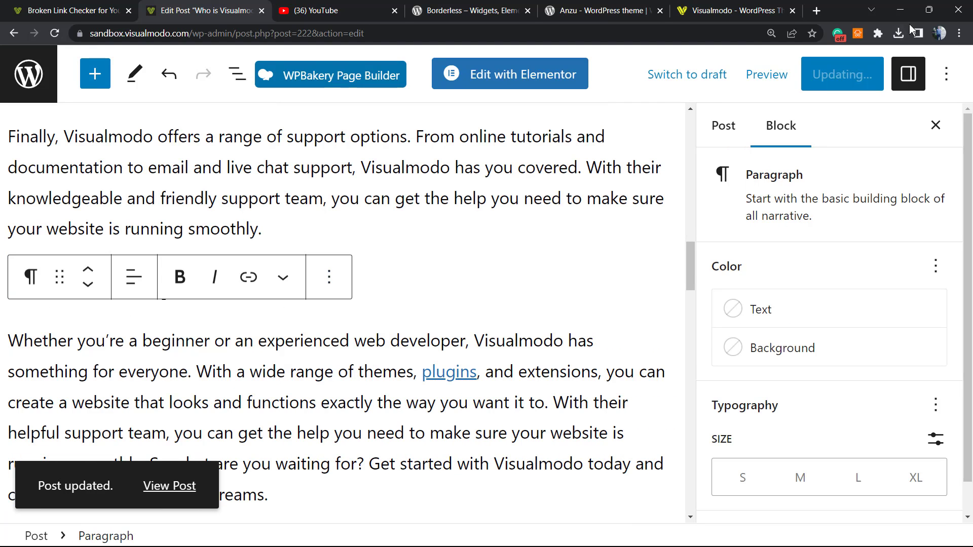
pyautogui.click(864, 66)
# Check the unavailable YouTube video page again, then return to the Broken Link Checker scan report.
pyautogui.click(315, 9)
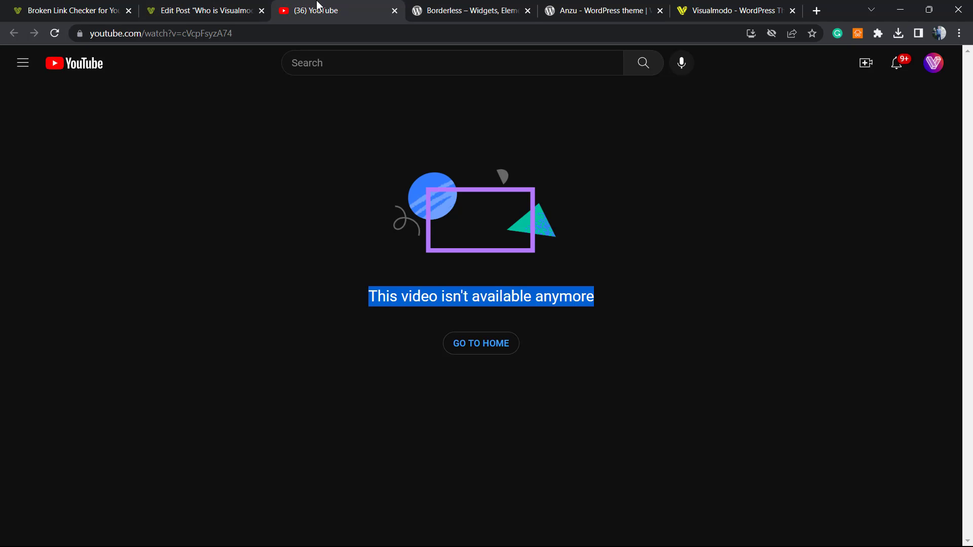
pyautogui.click(256, 6)
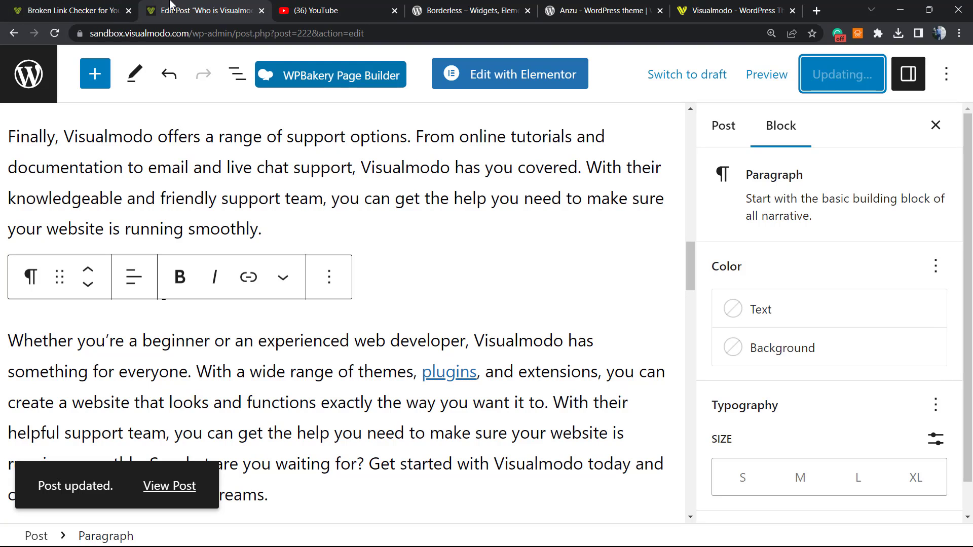
pyautogui.click(74, 10)
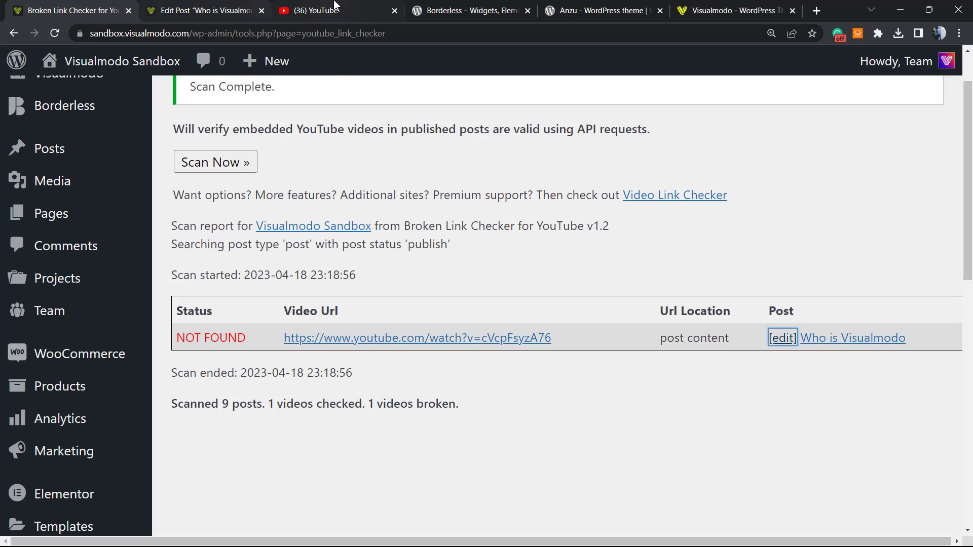
# Review the Borderless plugin page and the Anzu theme page on WordPress.org.
pyautogui.click(472, 7)
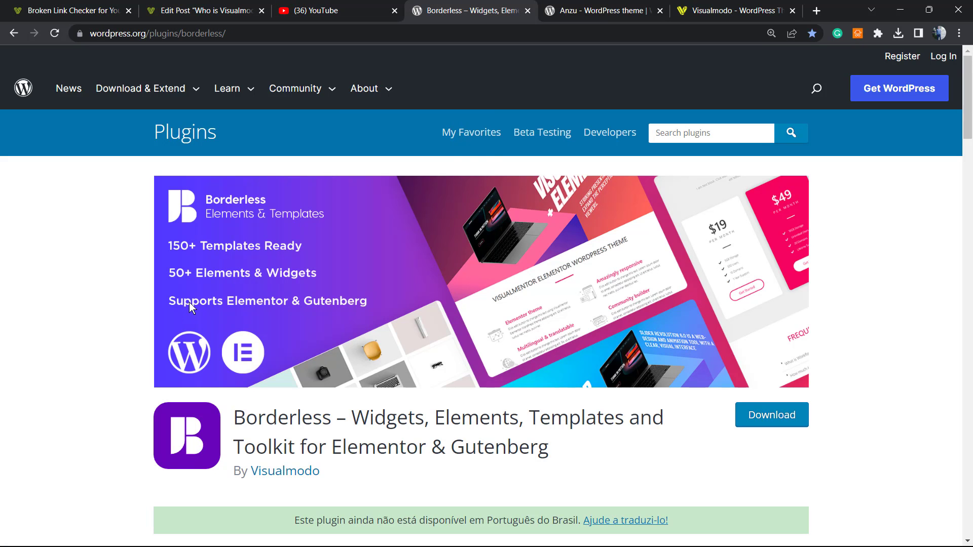
pyautogui.scroll(-2, 191, 303)
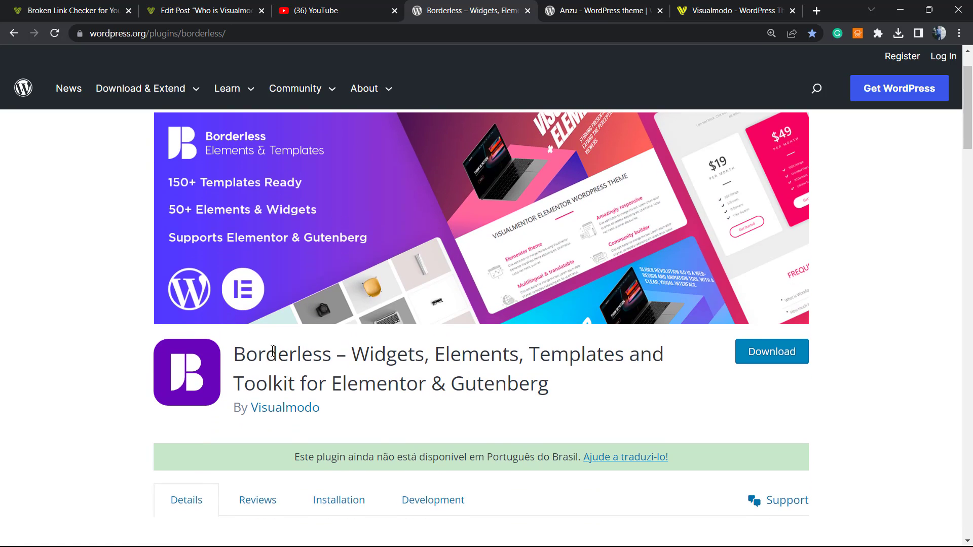
pyautogui.doubleClick(275, 350)
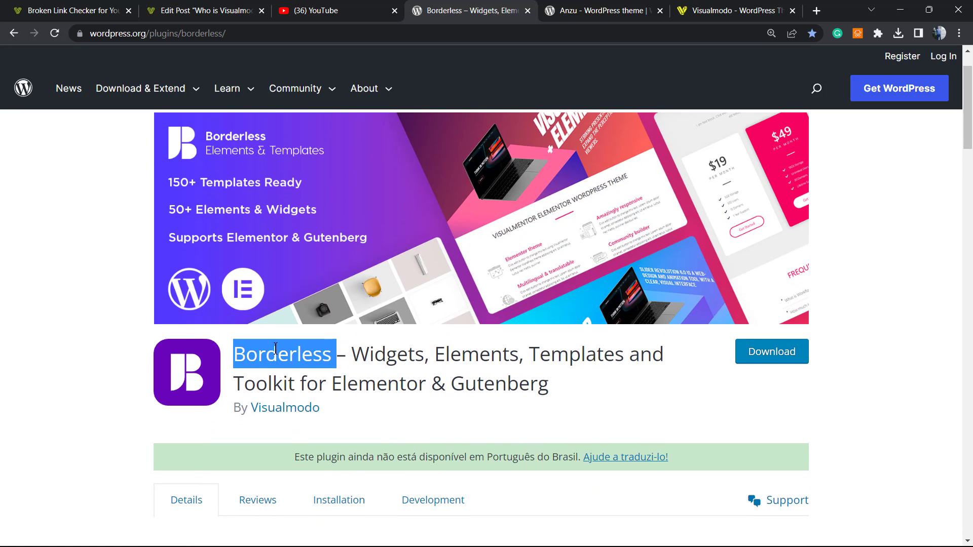
pyautogui.doubleClick(383, 353)
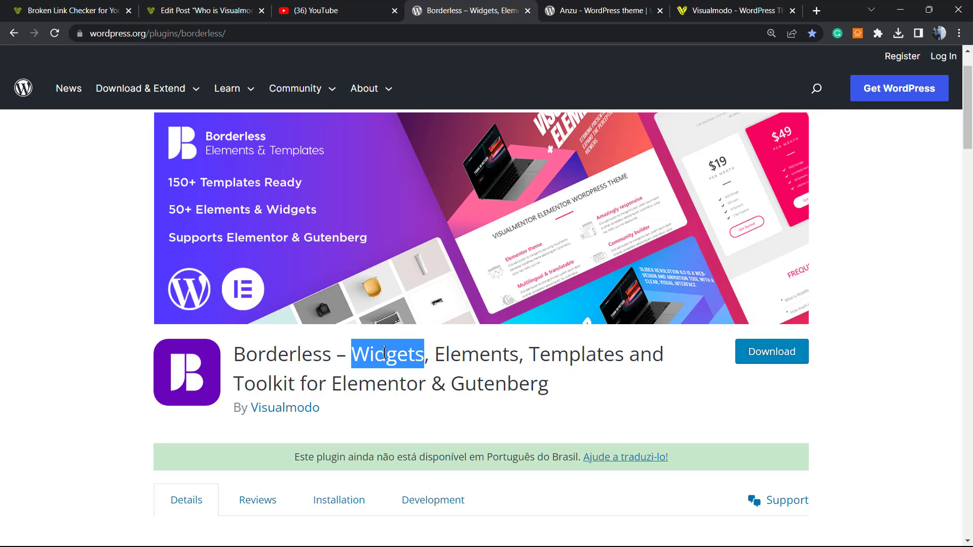
pyautogui.click(621, 7)
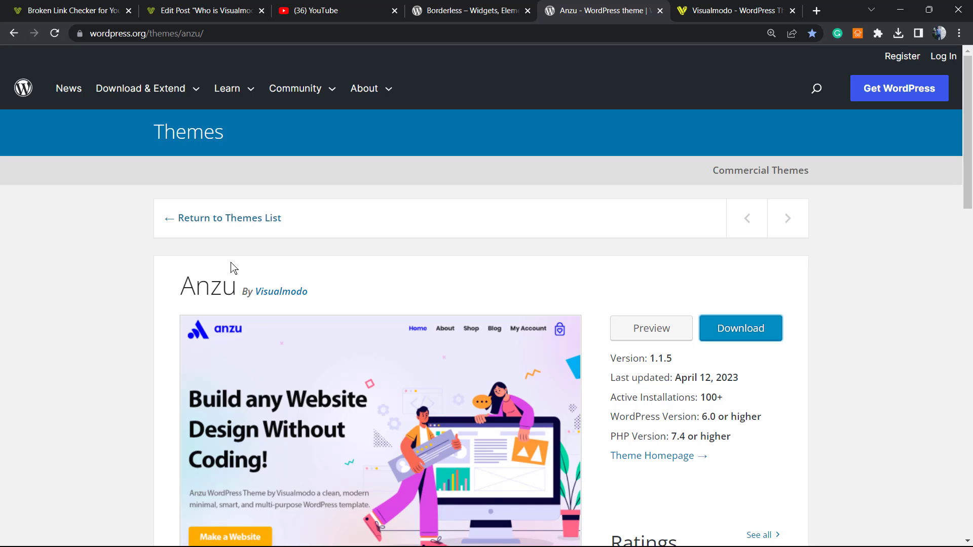
pyautogui.doubleClick(209, 285)
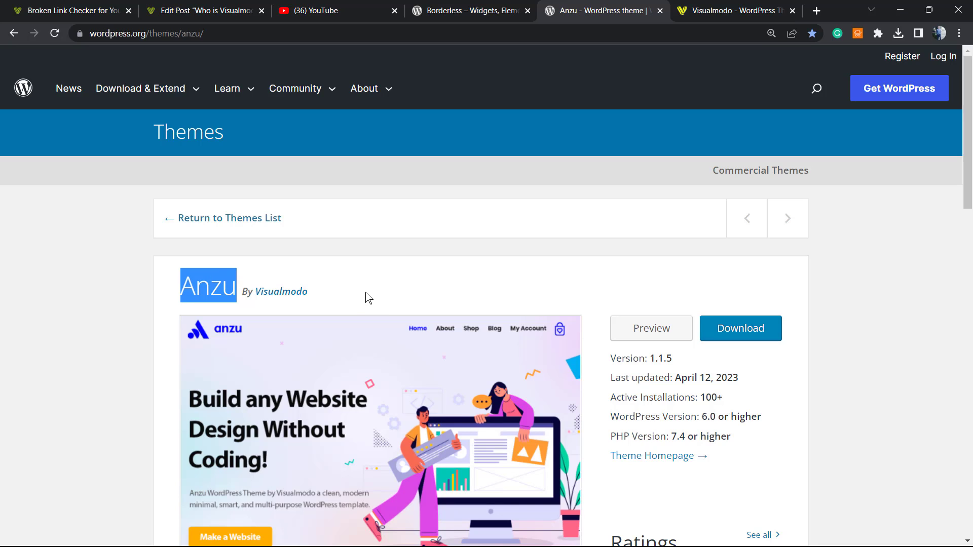
# Open the Templates Library on the Visualmodo website and browse through the available templates.
pyautogui.click(702, 9)
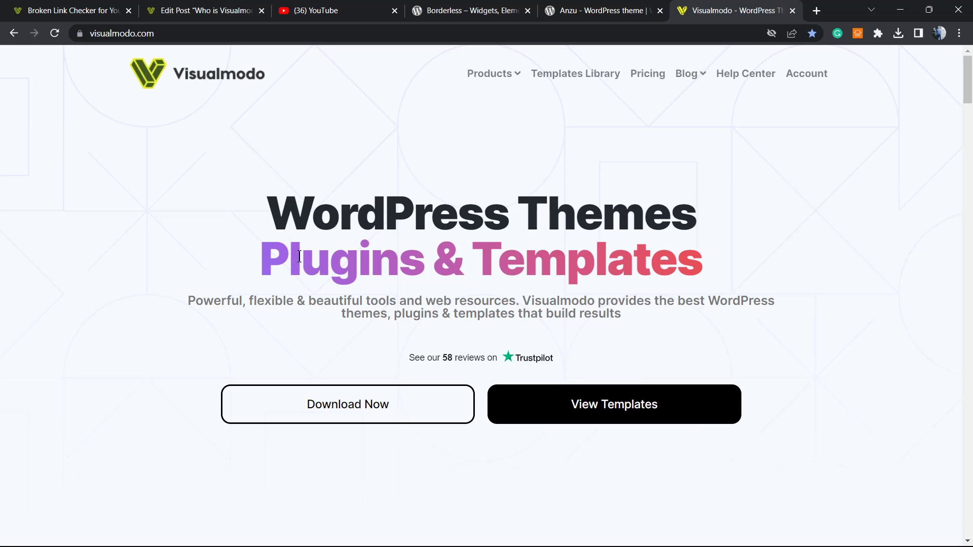
pyautogui.click(577, 76)
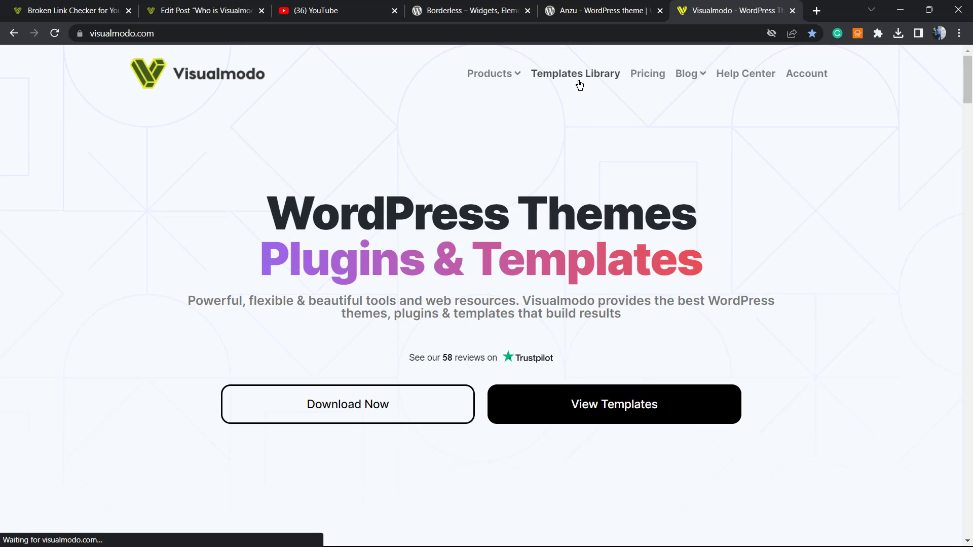
pyautogui.scroll(-5, 404, 239)
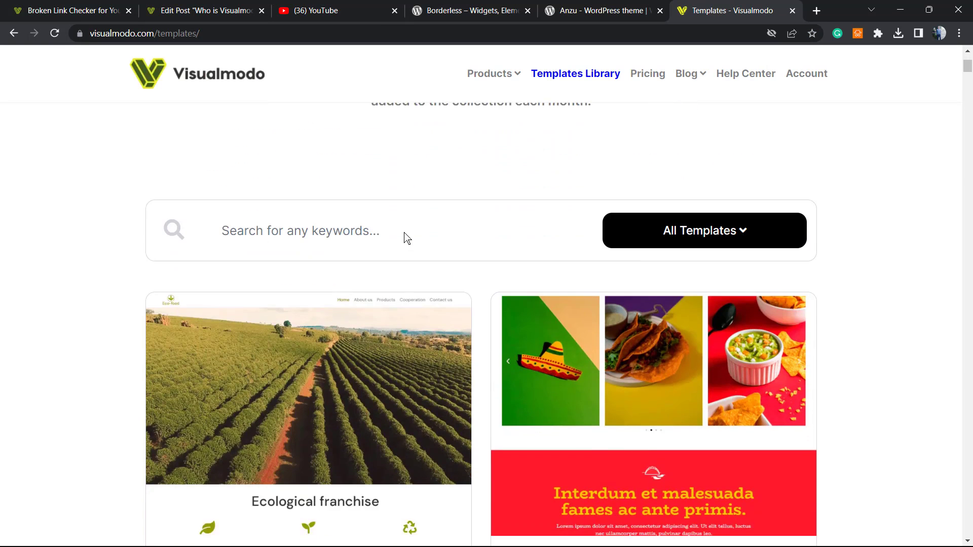
pyautogui.scroll(-10, 479, 243)
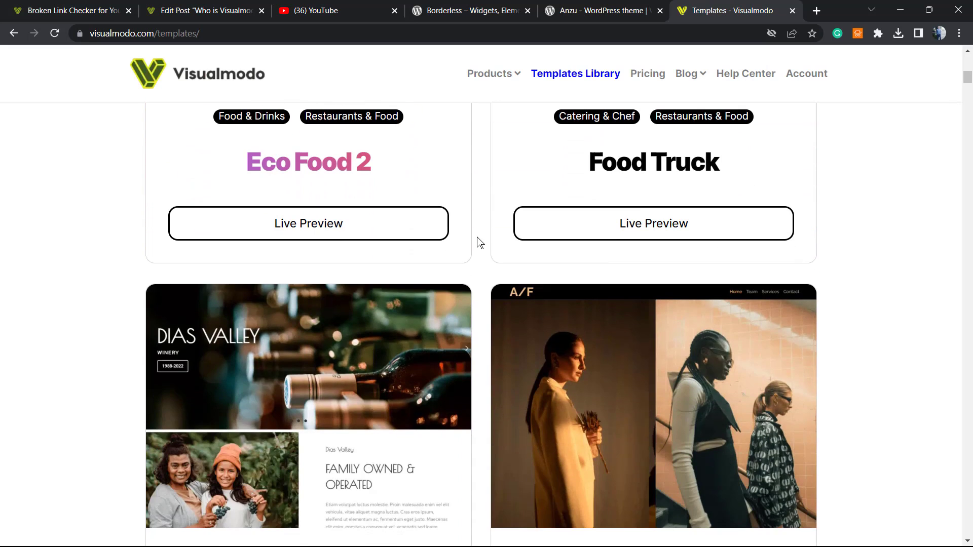
pyautogui.scroll(-14, 480, 244)
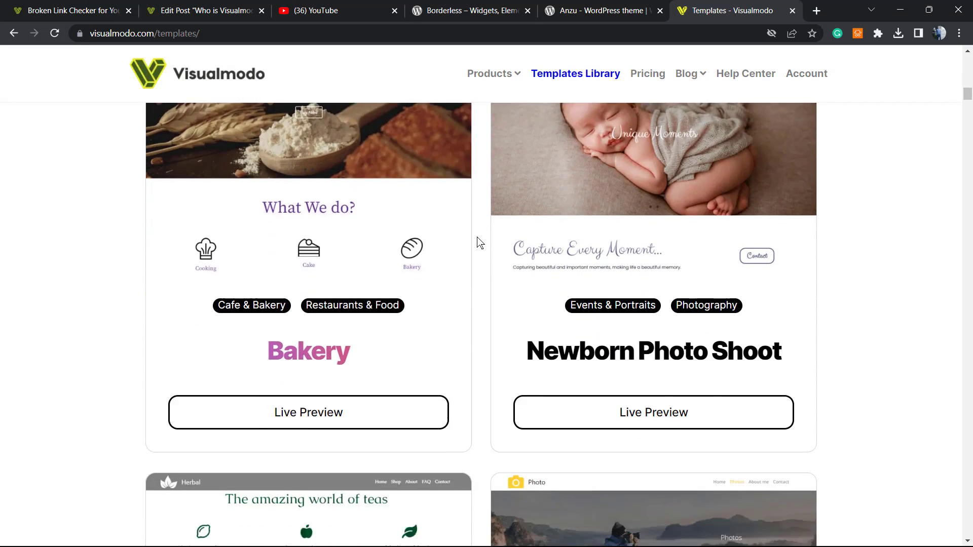
pyautogui.scroll(-14, 480, 243)
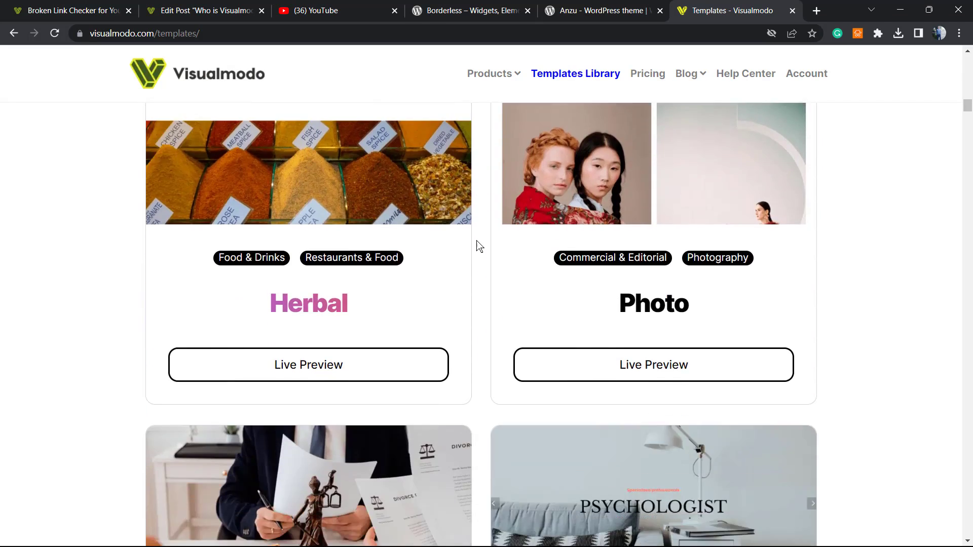
pyautogui.scroll(-10, 479, 243)
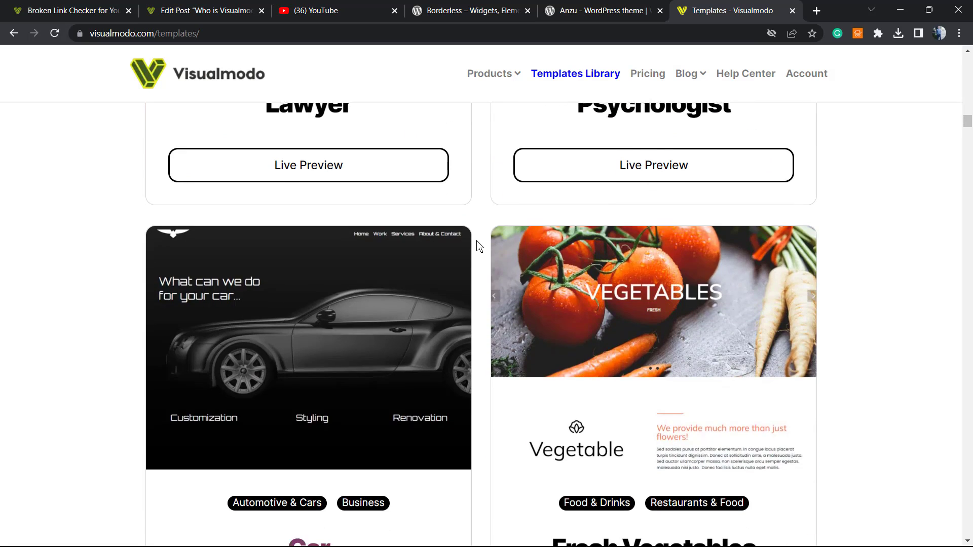
pyautogui.scroll(-12, 481, 247)
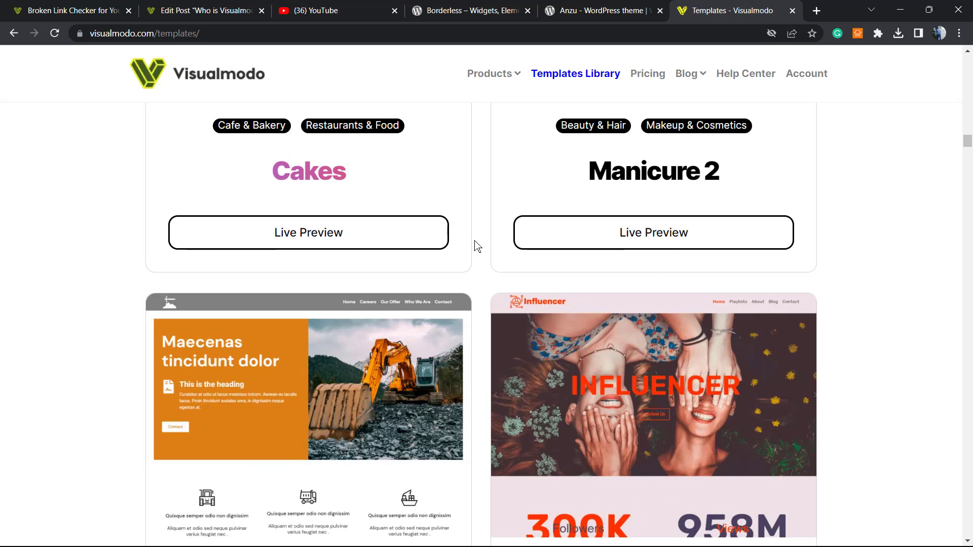
pyautogui.scroll(-12, 478, 247)
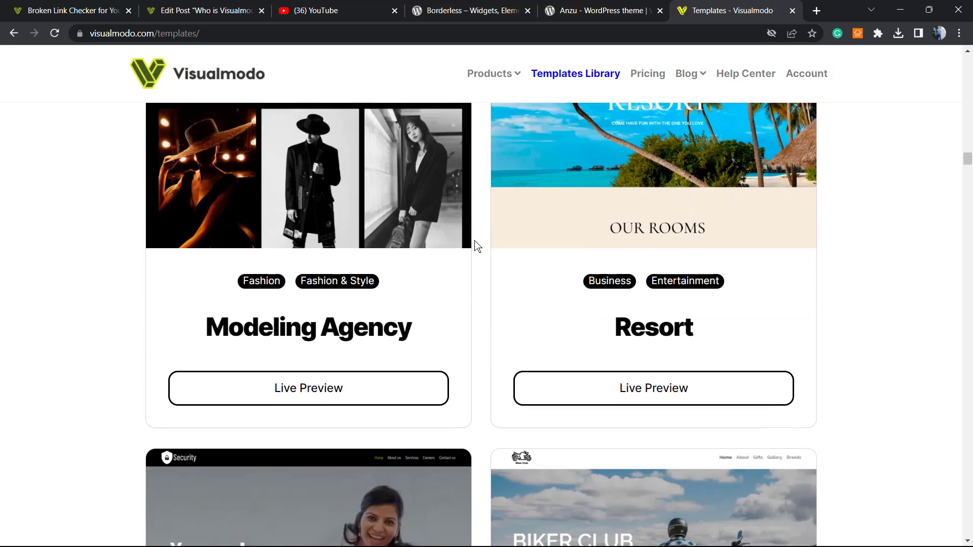
pyautogui.scroll(-19, 478, 247)
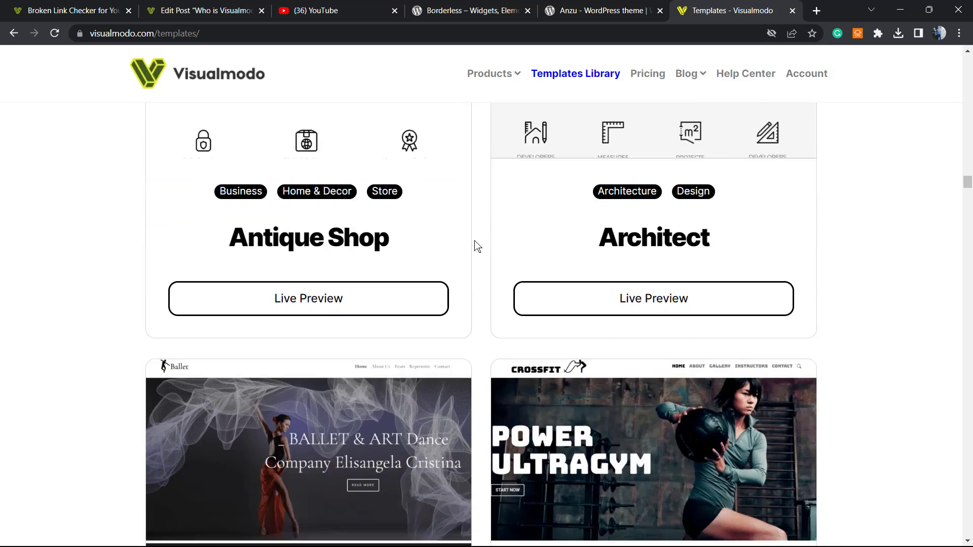
pyautogui.scroll(-20, 478, 247)
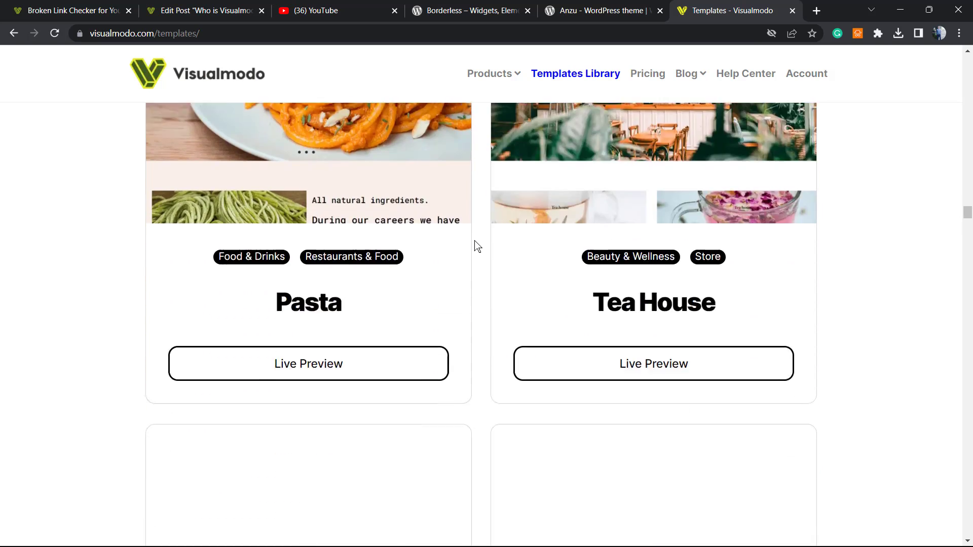
pyautogui.scroll(-10, 478, 247)
pyautogui.scroll(-20, 478, 247)
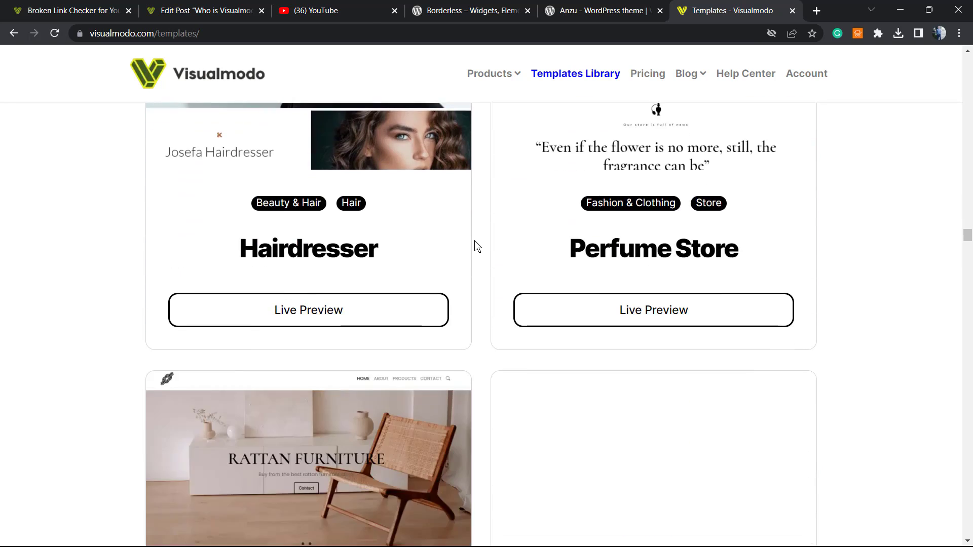